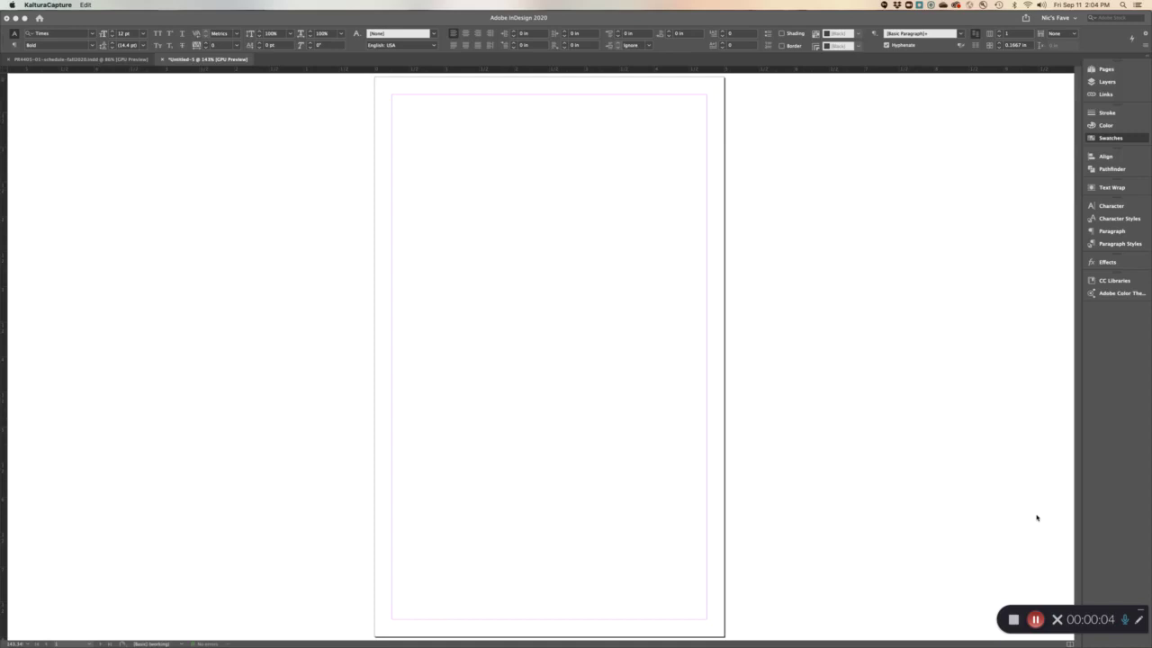
Show the Gradient panel via Window > Color and dock it beside the Swatches panel
click(1036, 517)
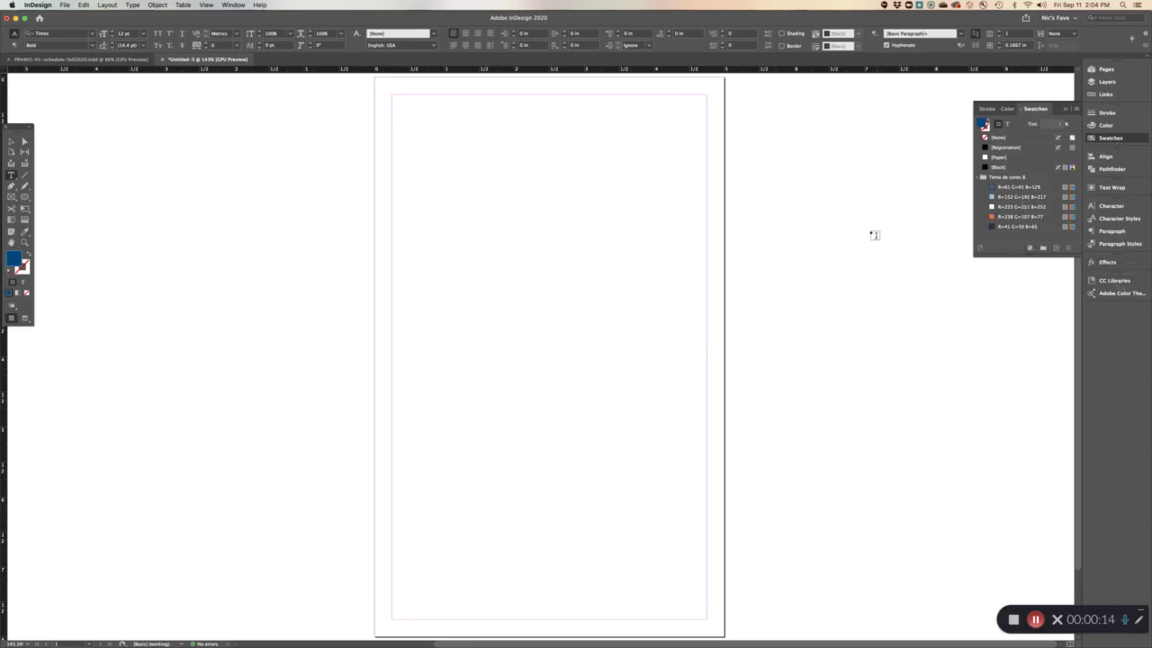
click(233, 4)
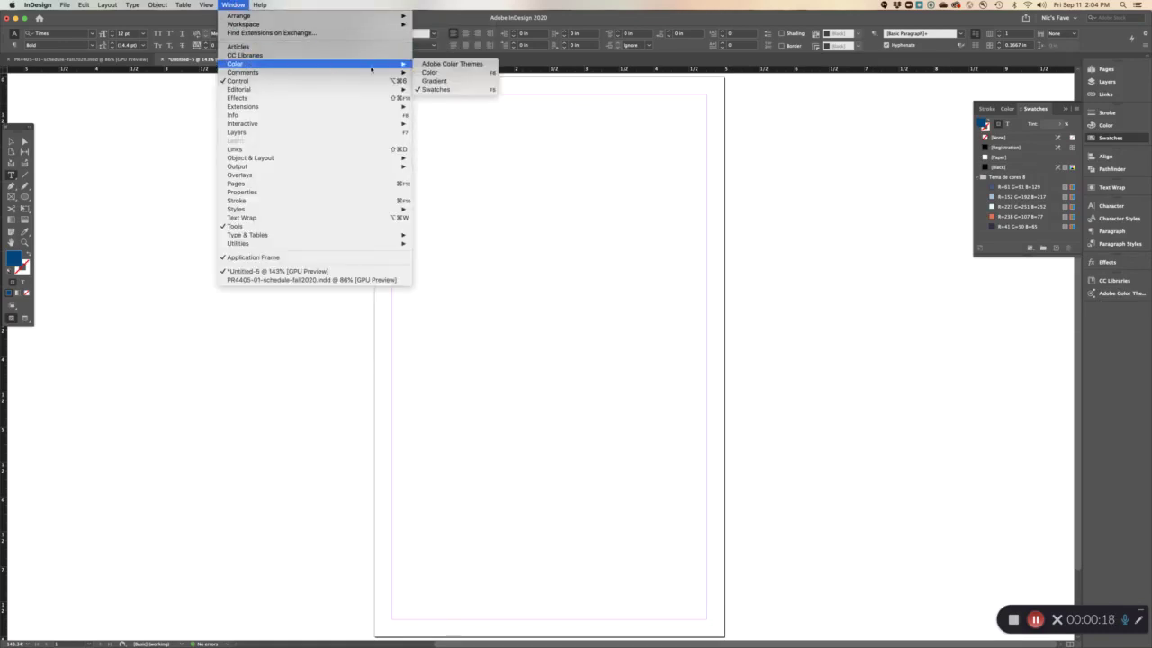
mouse_move(401, 64)
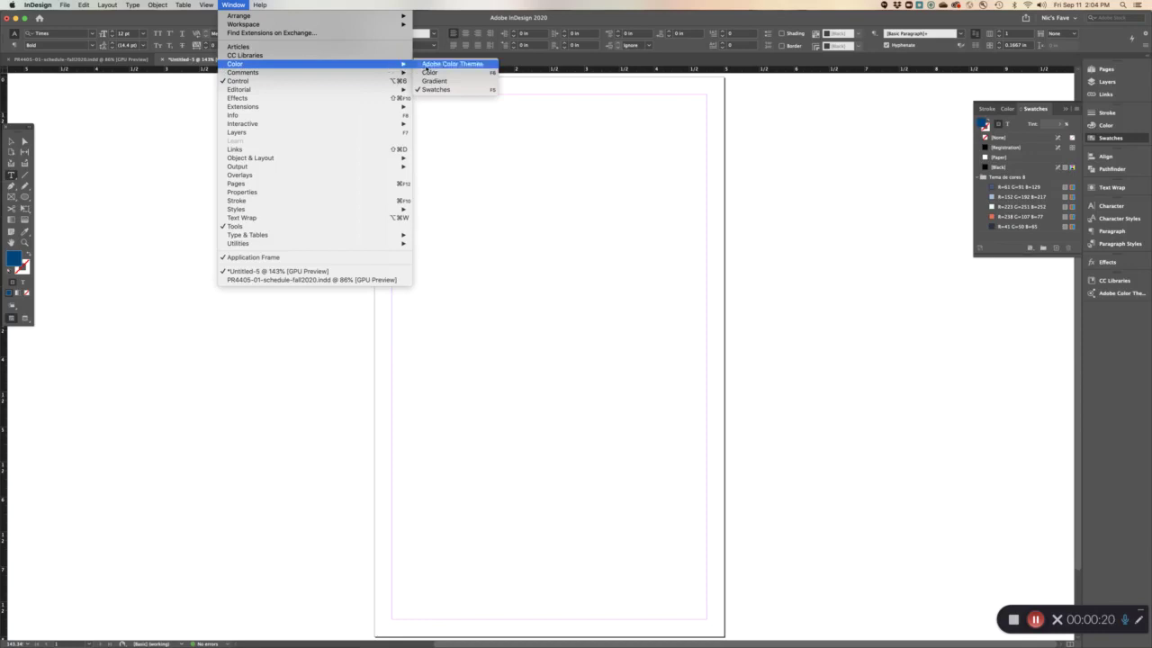
click(451, 81)
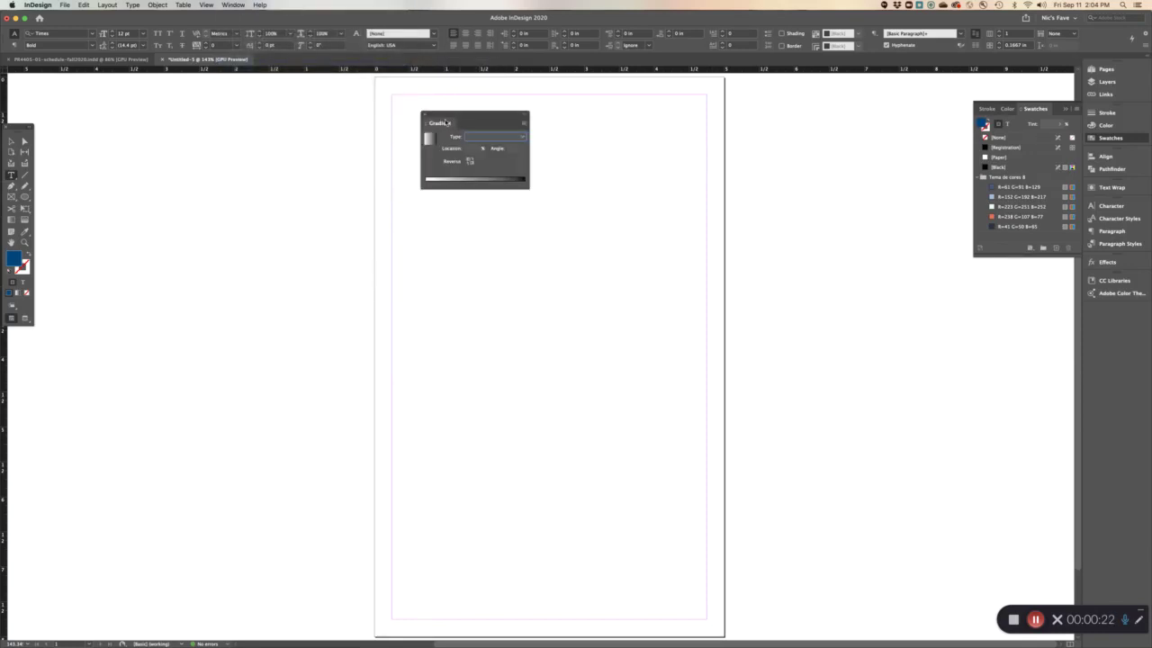
drag(448, 117, 839, 106)
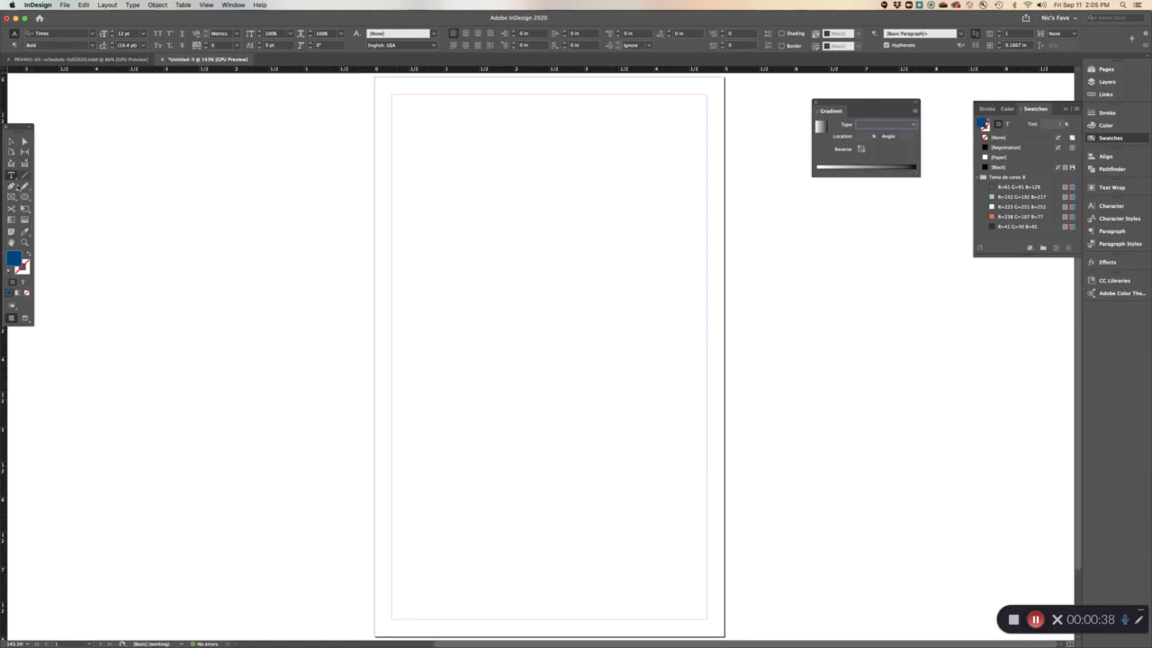
Draw a page-sized rectangle frame and fill it with the default white-to-black linear gradient
drag(24, 196, 57, 208)
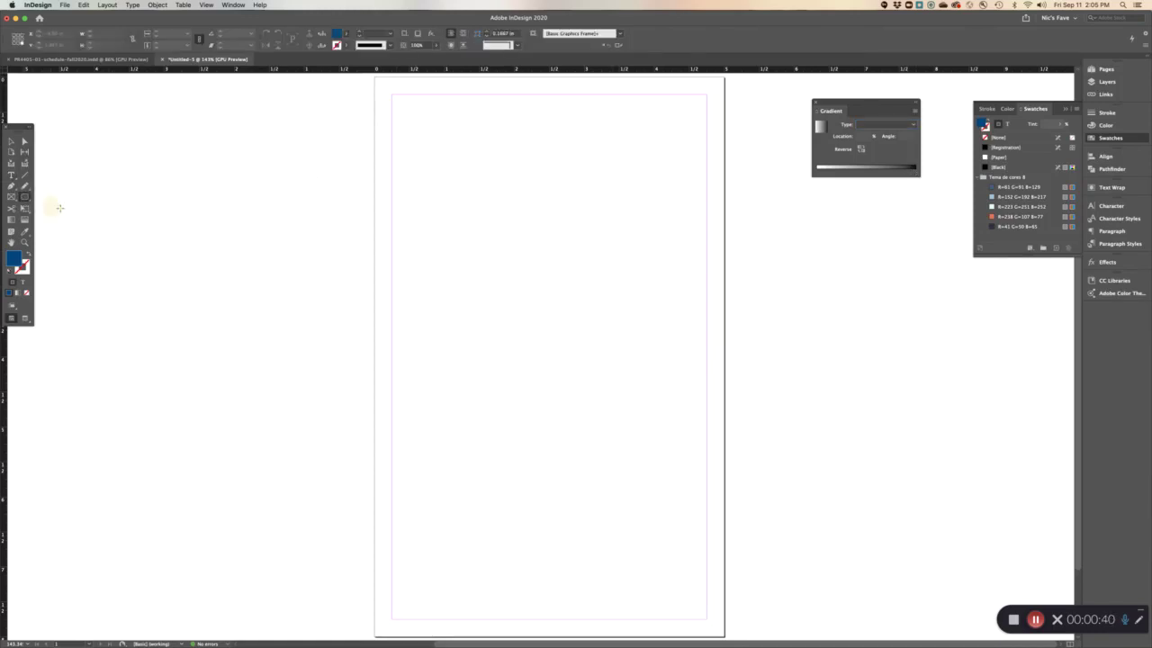
drag(376, 79, 725, 590)
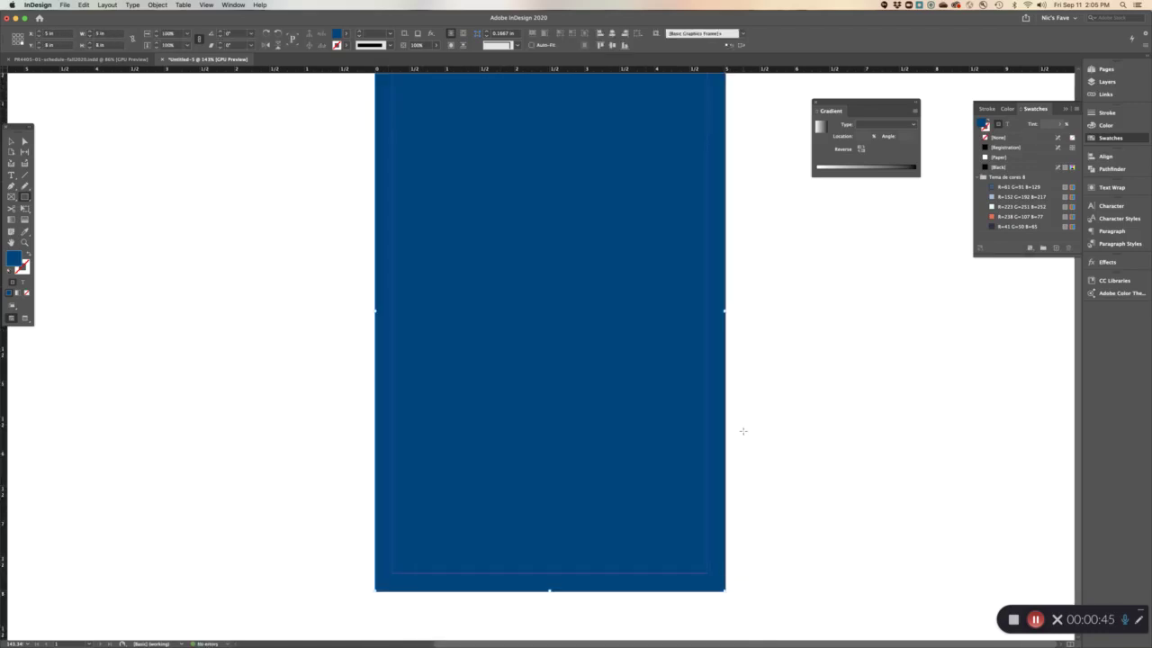
scroll(743, 431, up, 1)
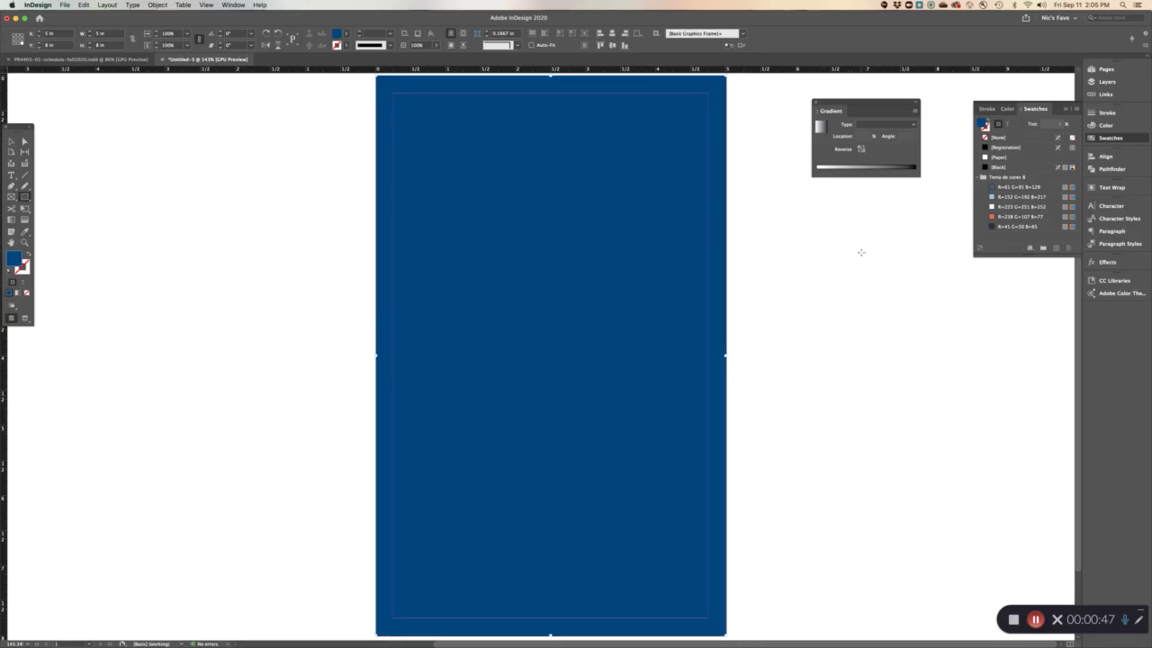
click(11, 142)
click(882, 174)
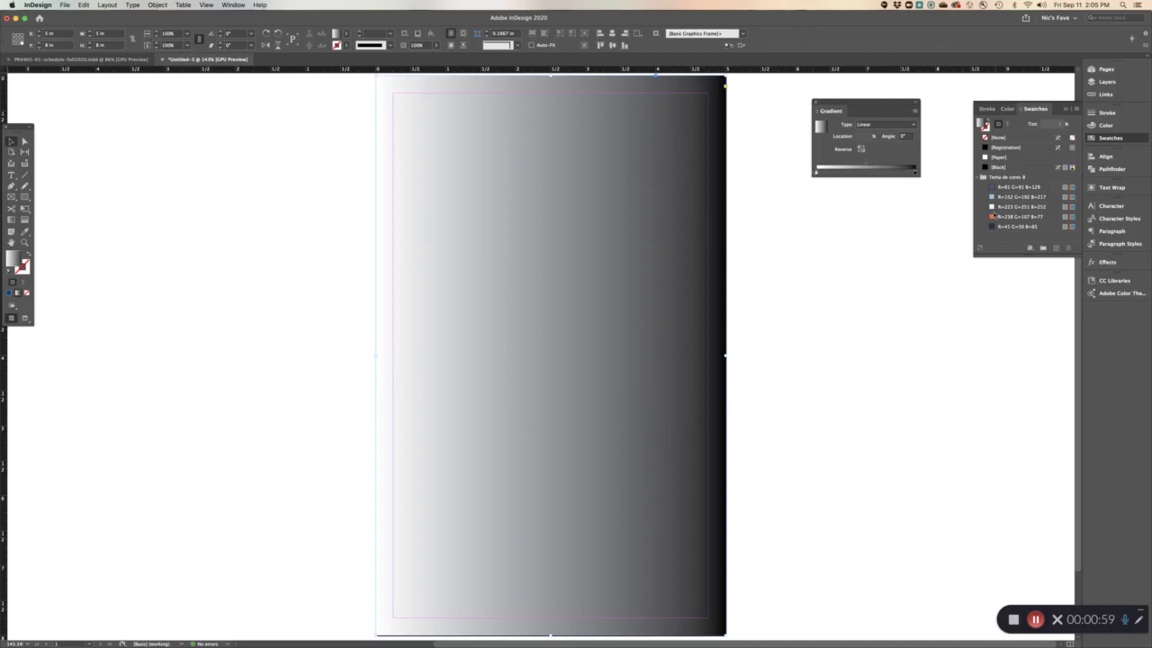
Recolour the gradient from pale blue to orange, trying then removing a blue middle stop, midpoint near 70%
drag(973, 206, 918, 173)
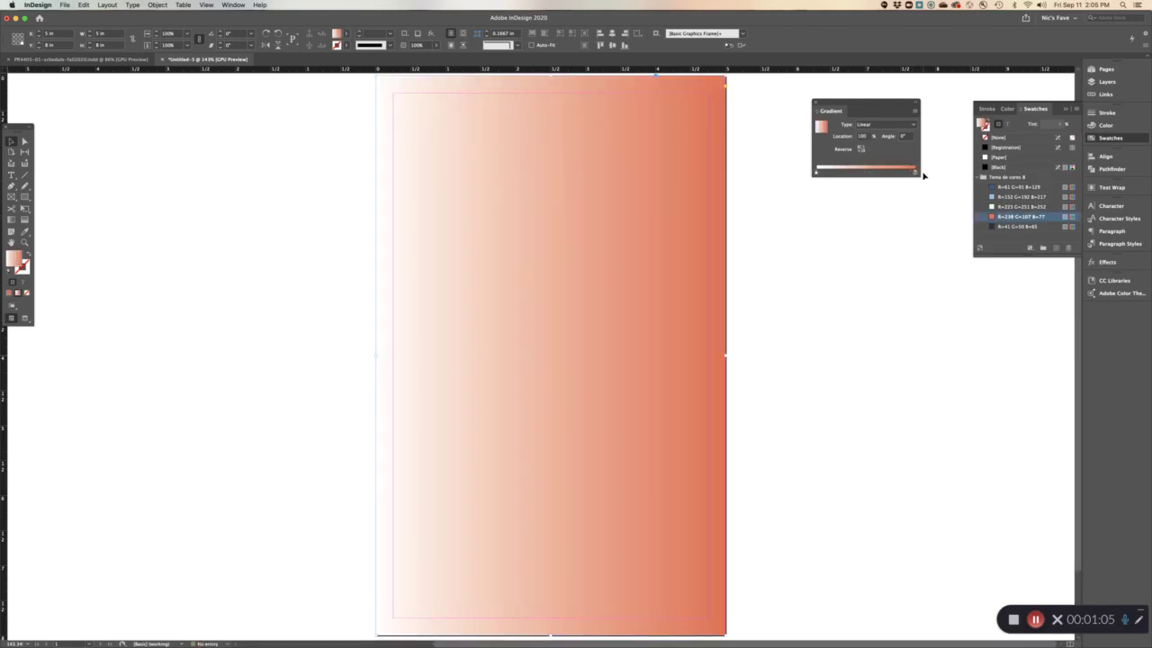
drag(993, 210, 818, 177)
drag(1020, 196, 878, 173)
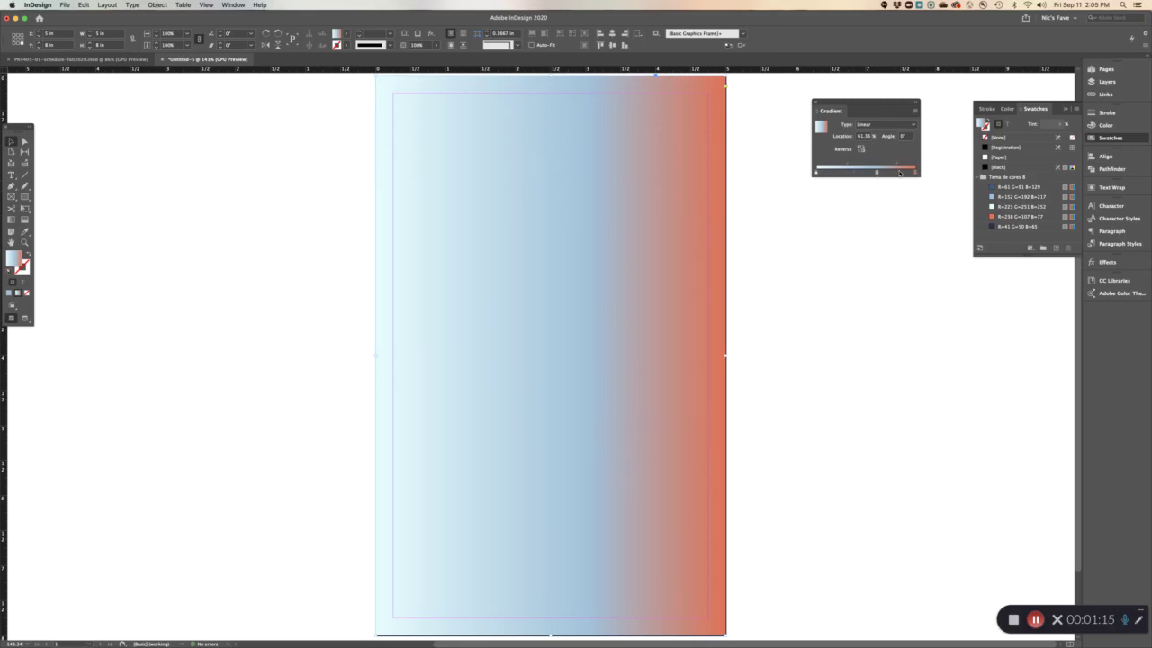
drag(877, 175, 872, 187)
mouse_move(866, 166)
mouse_down()
mouse_move(830, 165)
mouse_move(910, 171)
mouse_move(868, 163)
mouse_up()
Set the gradient angle to 30° and its type to Radial
click(903, 137)
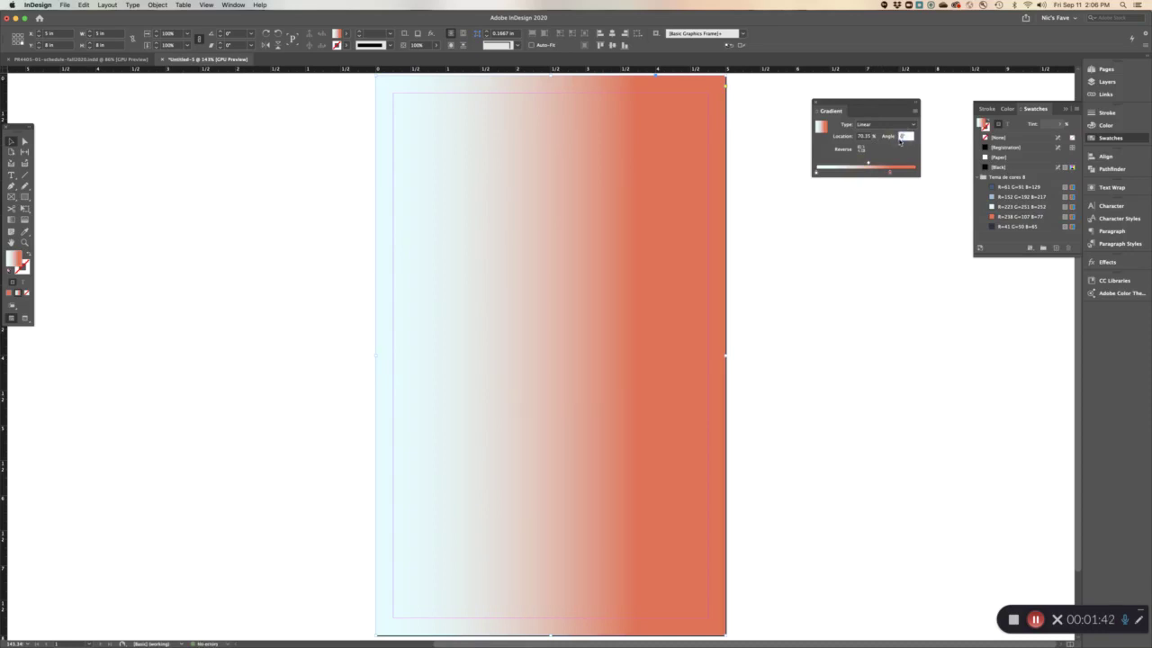
text(30)
key(Tab)
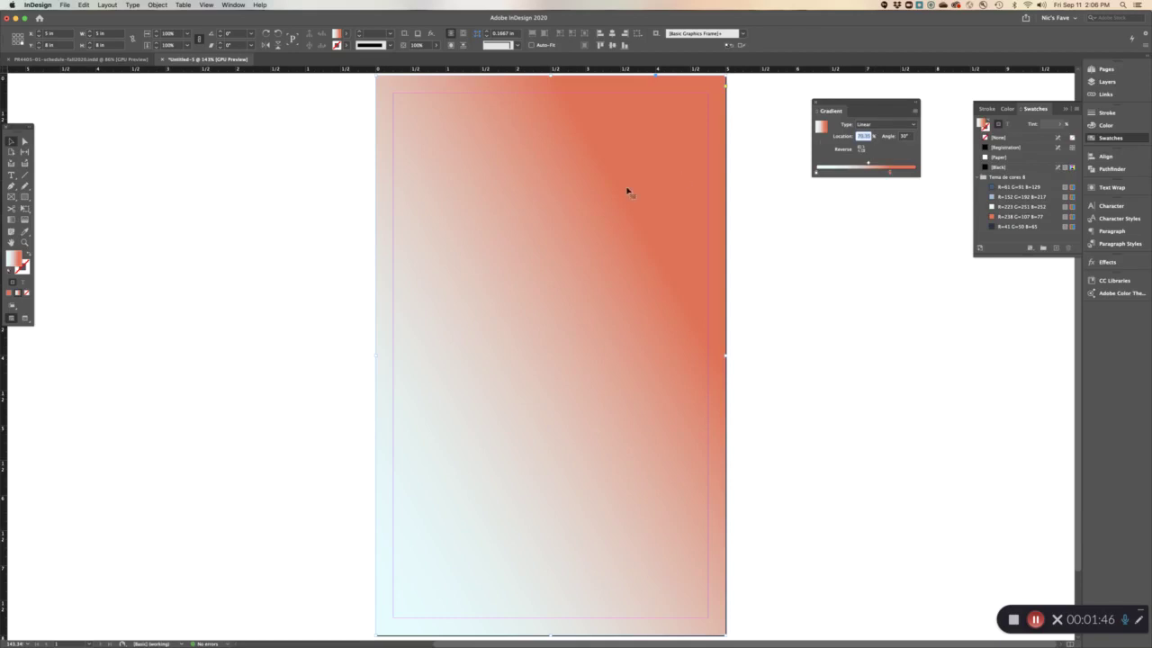
click(914, 124)
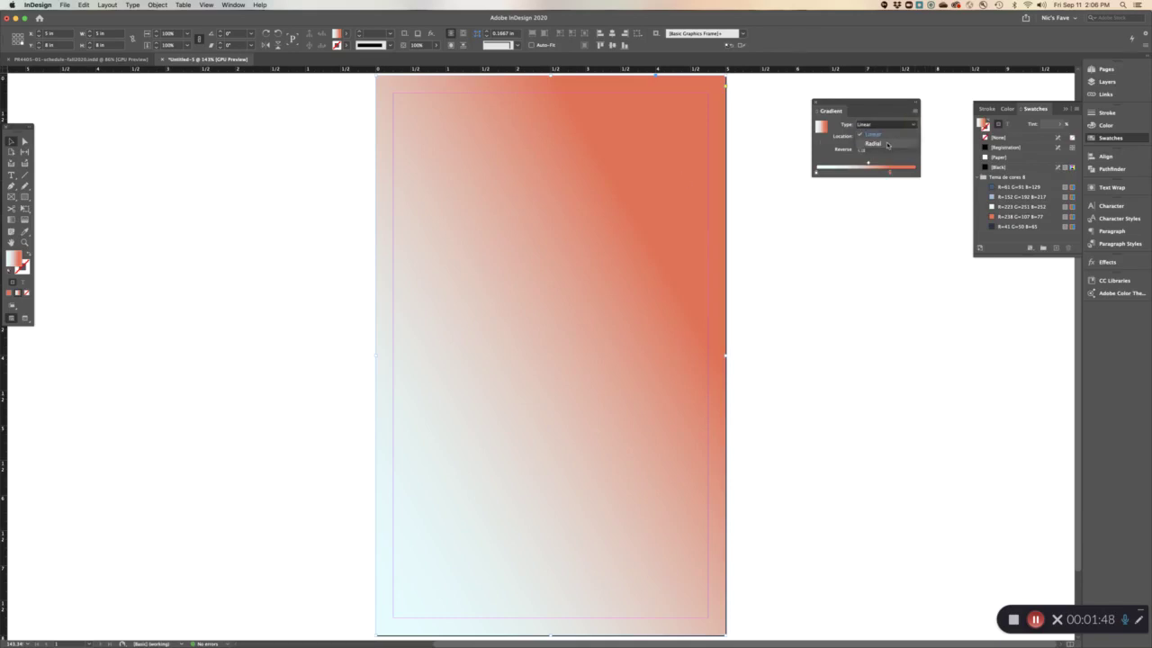
click(886, 135)
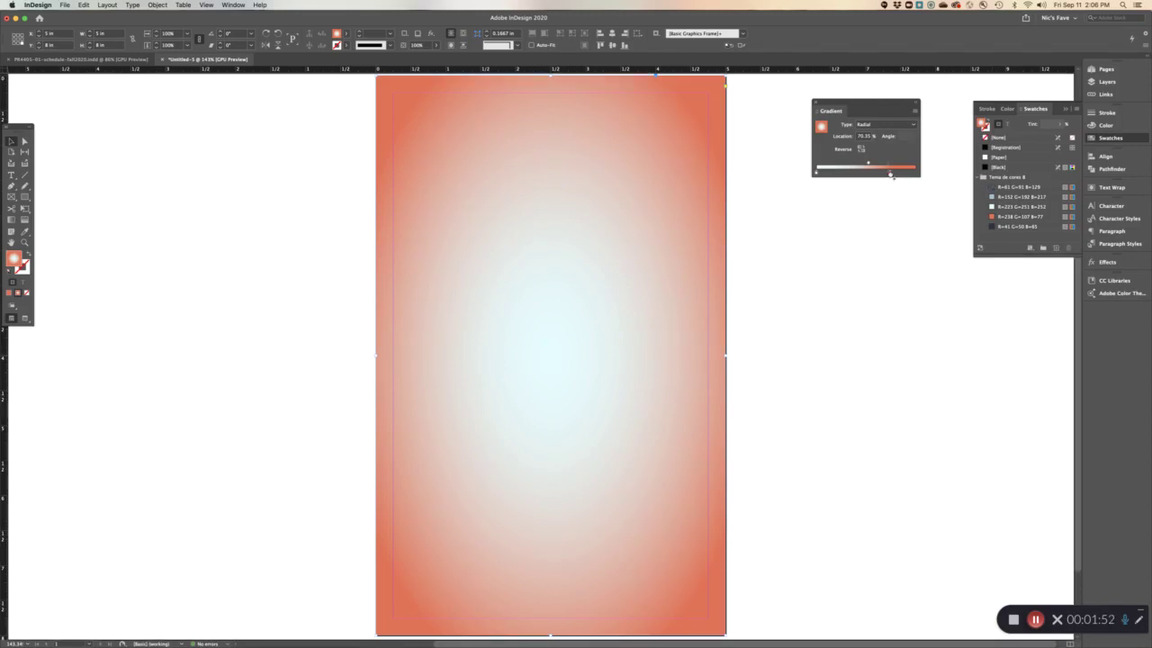
Make the outer stop dark blue and save the gradient as New Gradient Swatch
drag(891, 174, 896, 178)
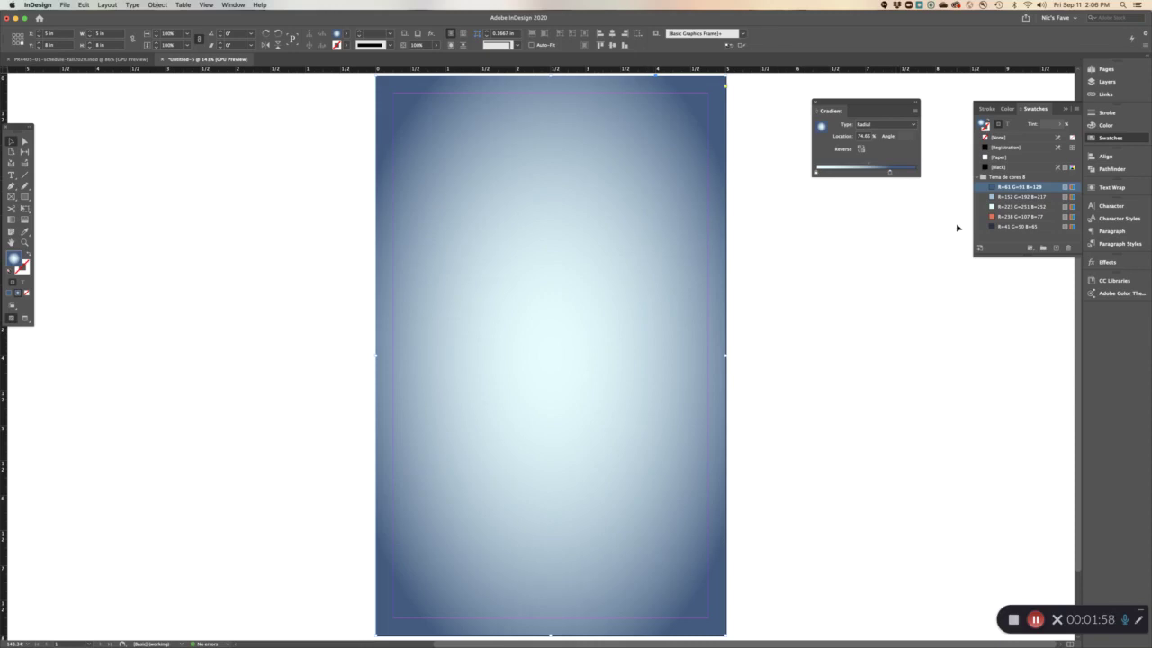
click(1057, 249)
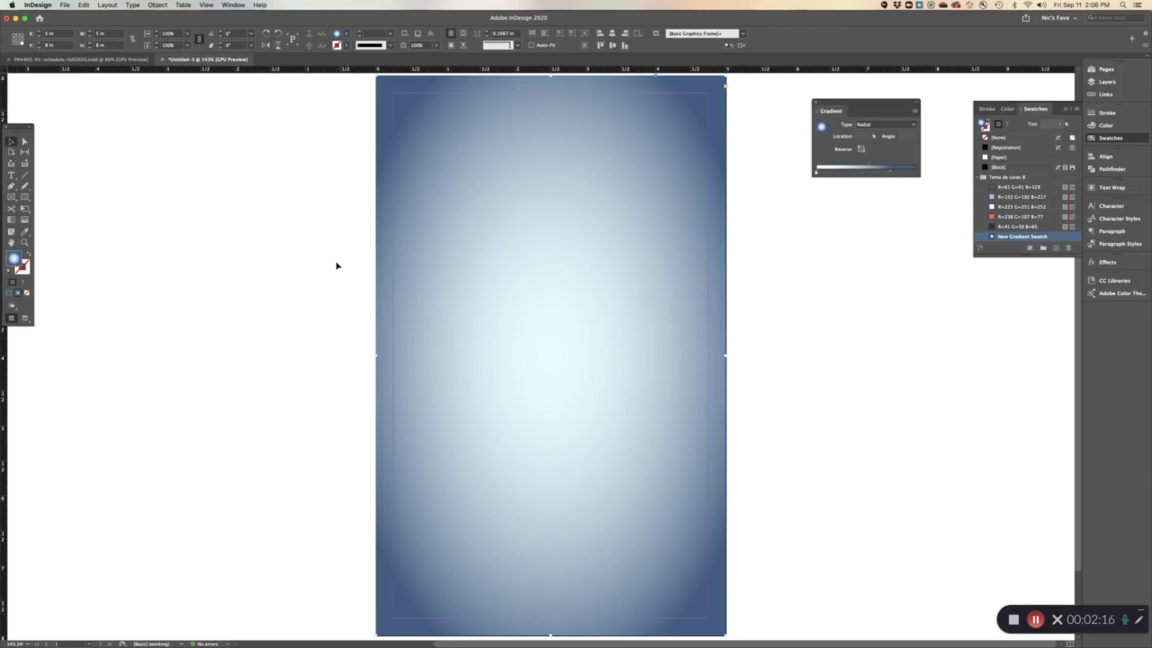
click(12, 175)
Add a text frame reading 'Gradient Text' and set it to All Caps
drag(108, 173, 327, 248)
text(Gradient Text)
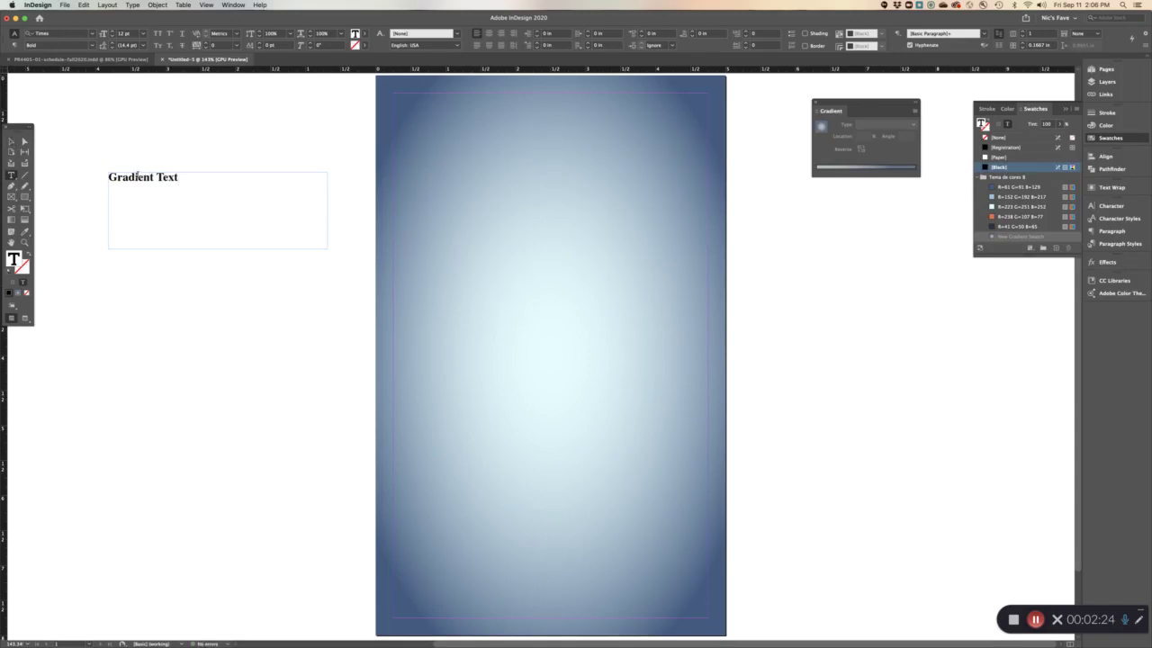
triple_click(137, 177)
click(157, 33)
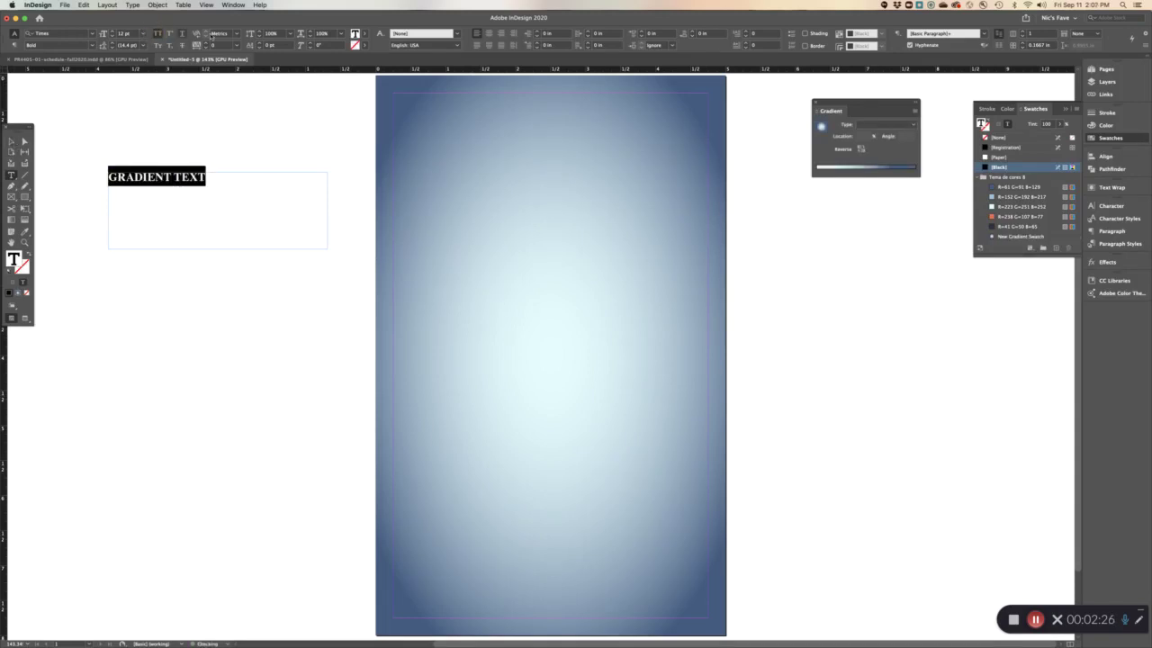
Fill the GRADIENT TEXT words with the New Gradient Swatch and deselect them
click(365, 34)
click(270, 100)
scroll(292, 126, down, 2)
click(296, 142)
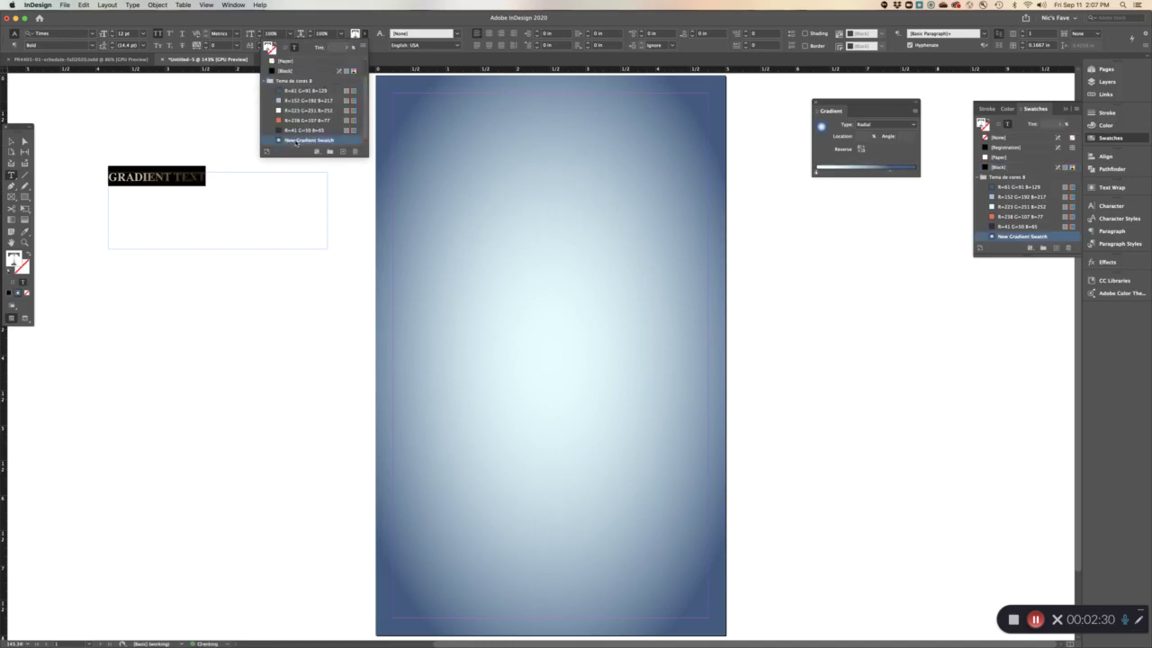
click(11, 141)
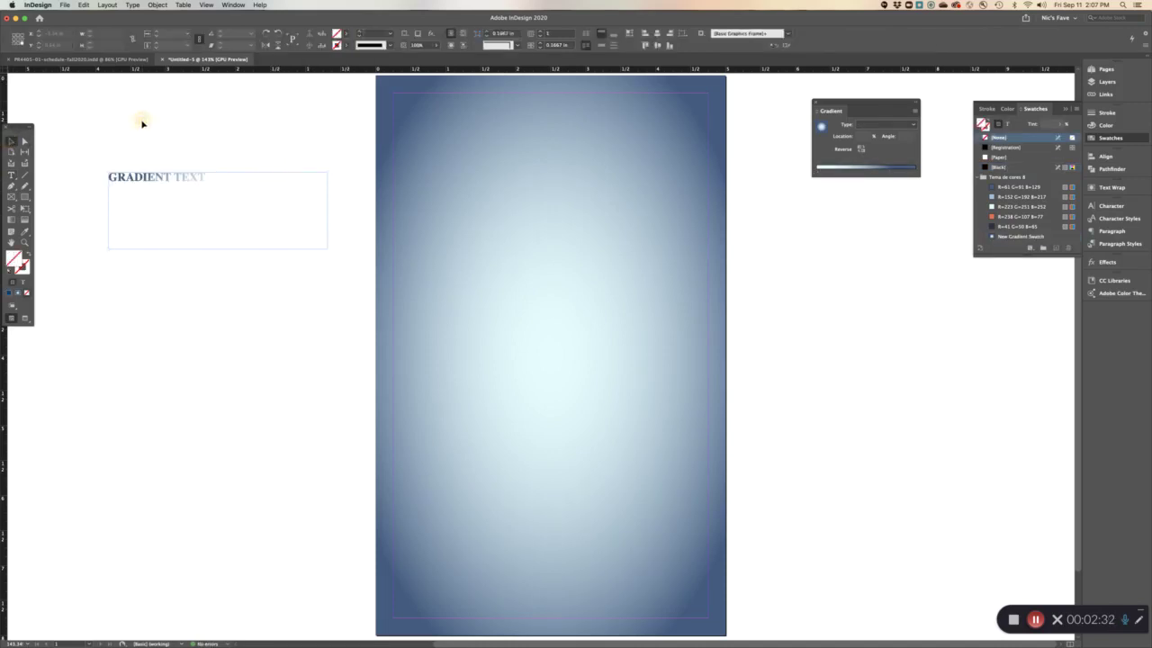
click(141, 123)
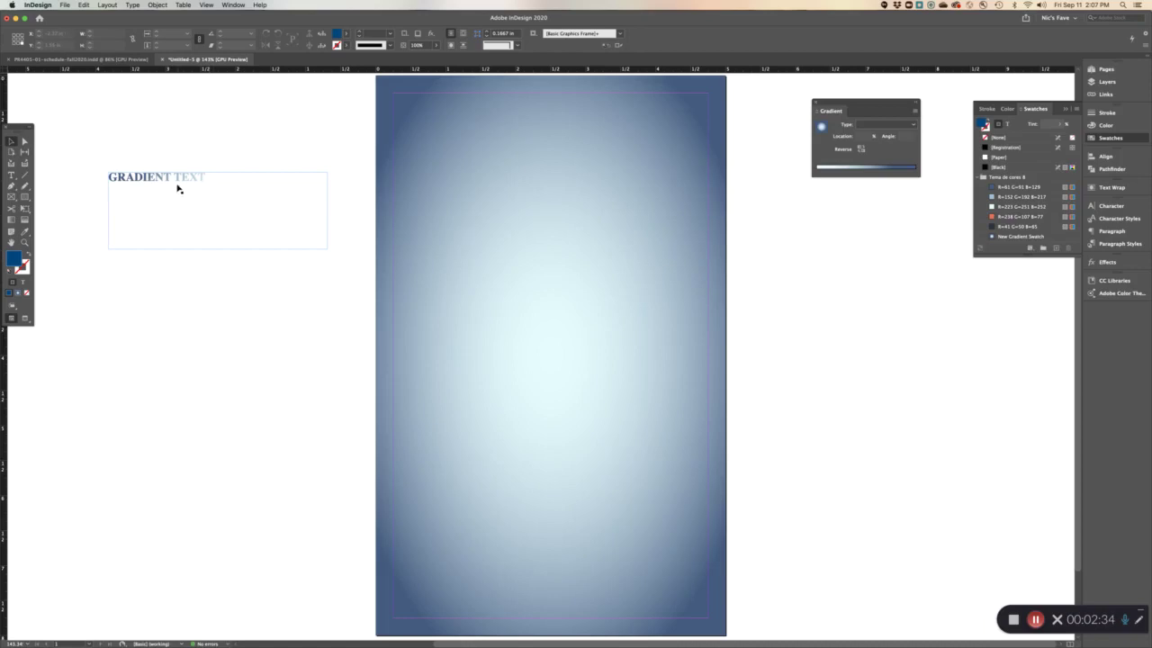
Apply a Gradient Feather to the page frame, fading it from the top edge toward mid-page
click(457, 231)
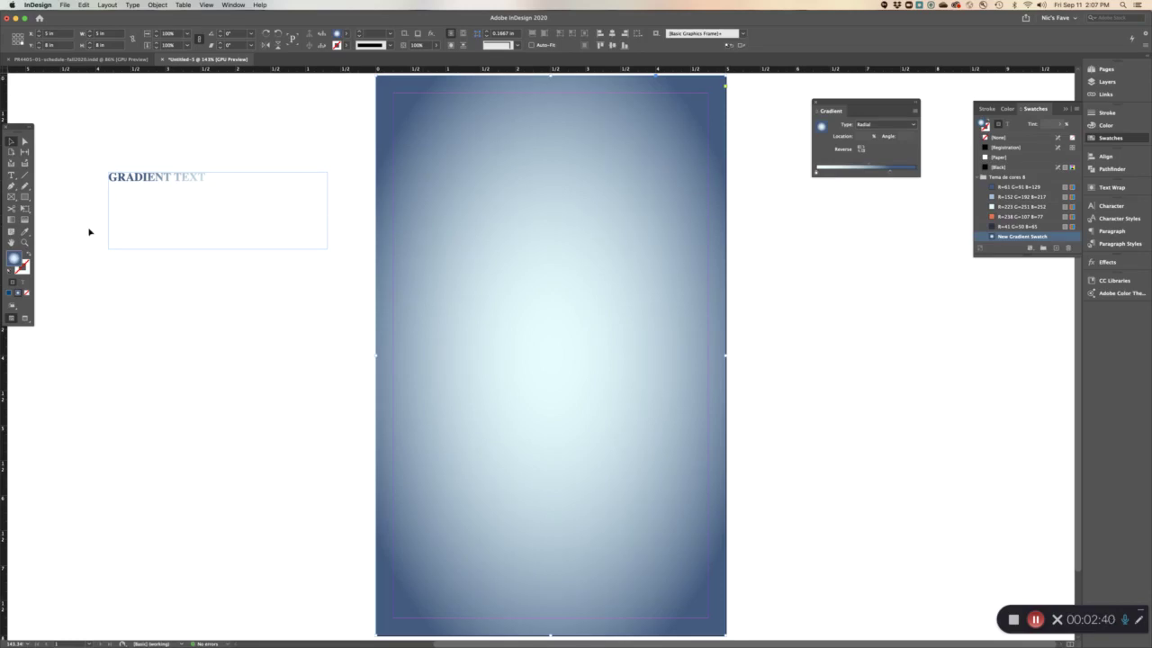
click(27, 222)
drag(560, 99, 566, 433)
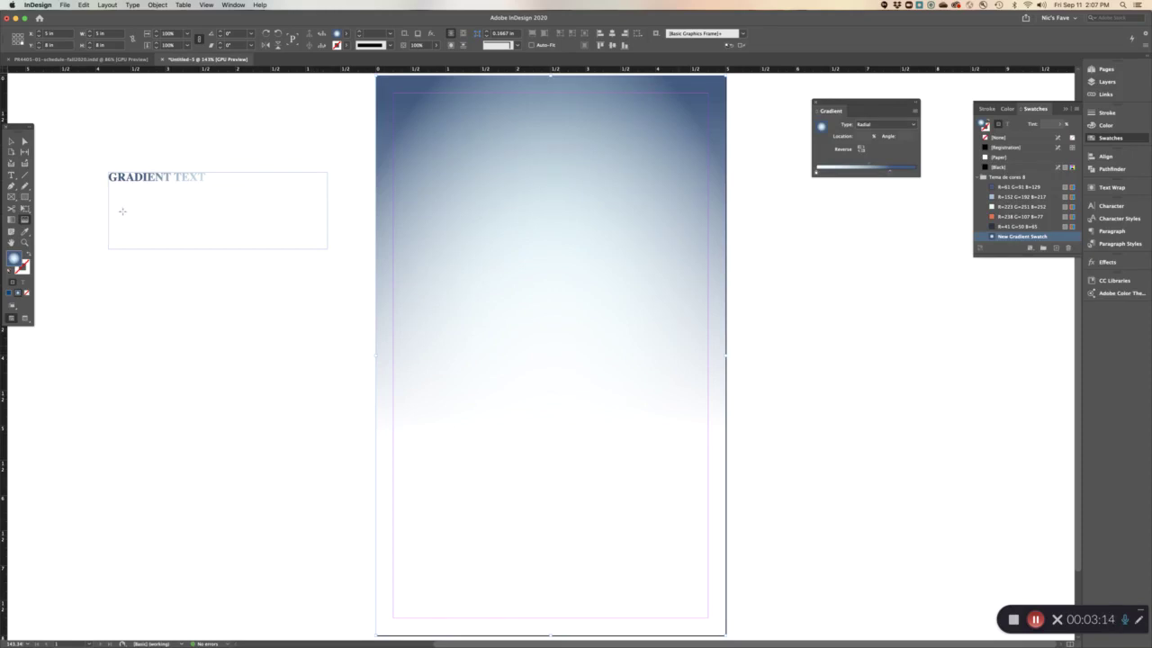
click(11, 196)
key(v)
Rotate the gradient frame 180° so its blue sits at the bottom, then zoom out to the whole page
drag(730, 77, 509, 444)
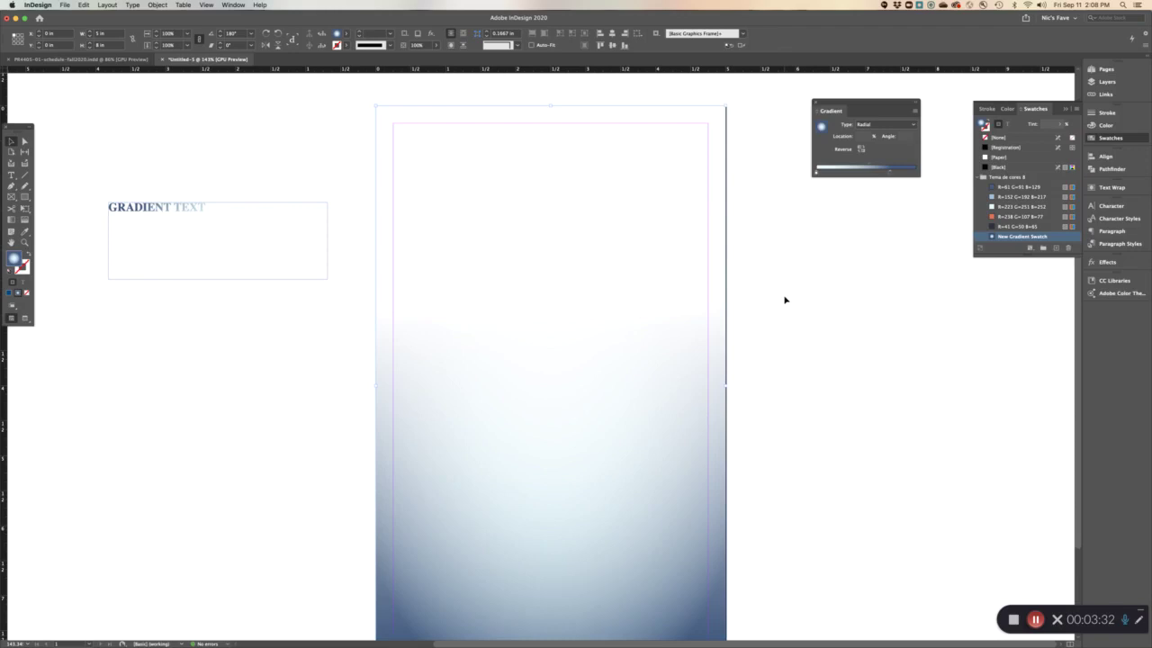
scroll(783, 282, down, 1)
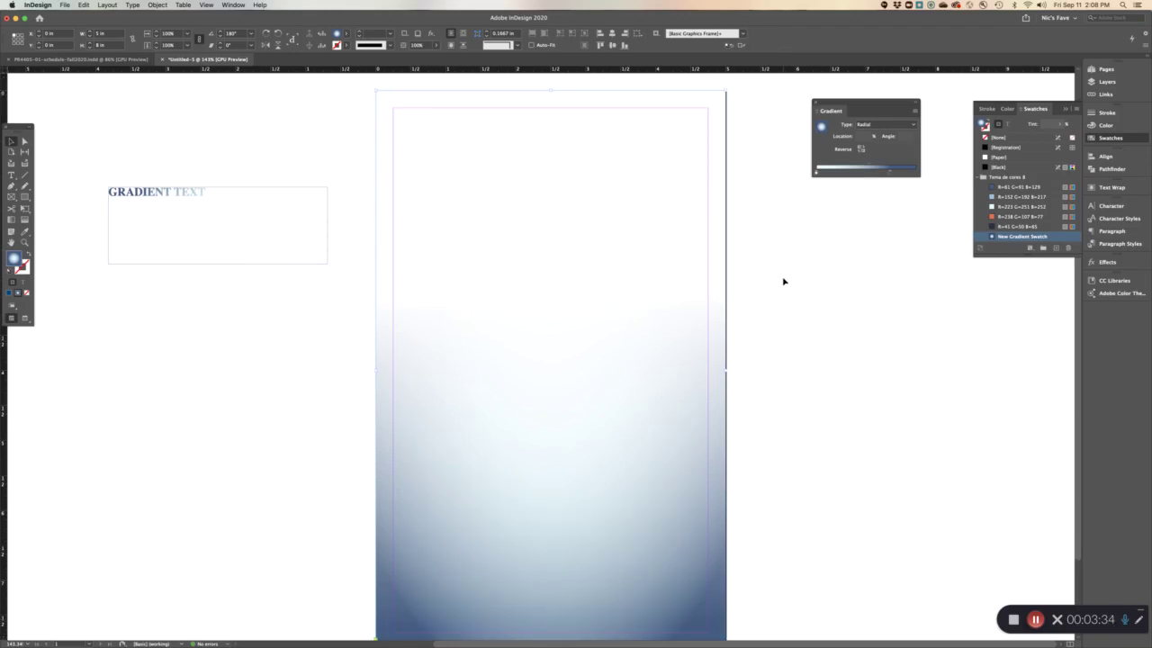
key(super+minus)
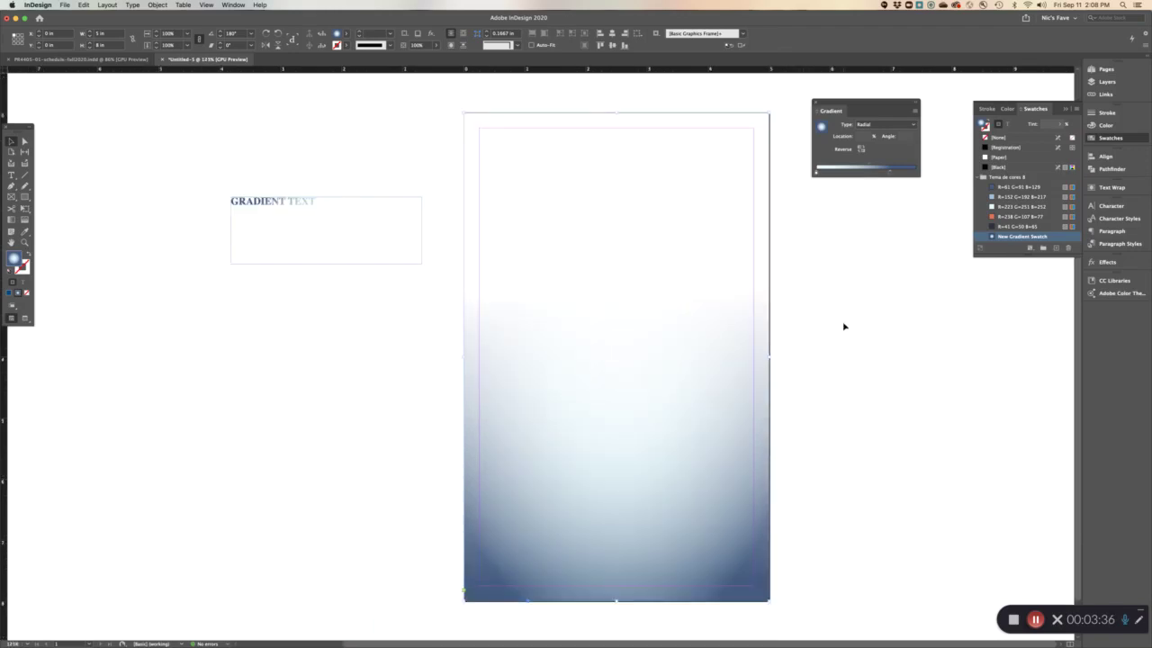
click(841, 344)
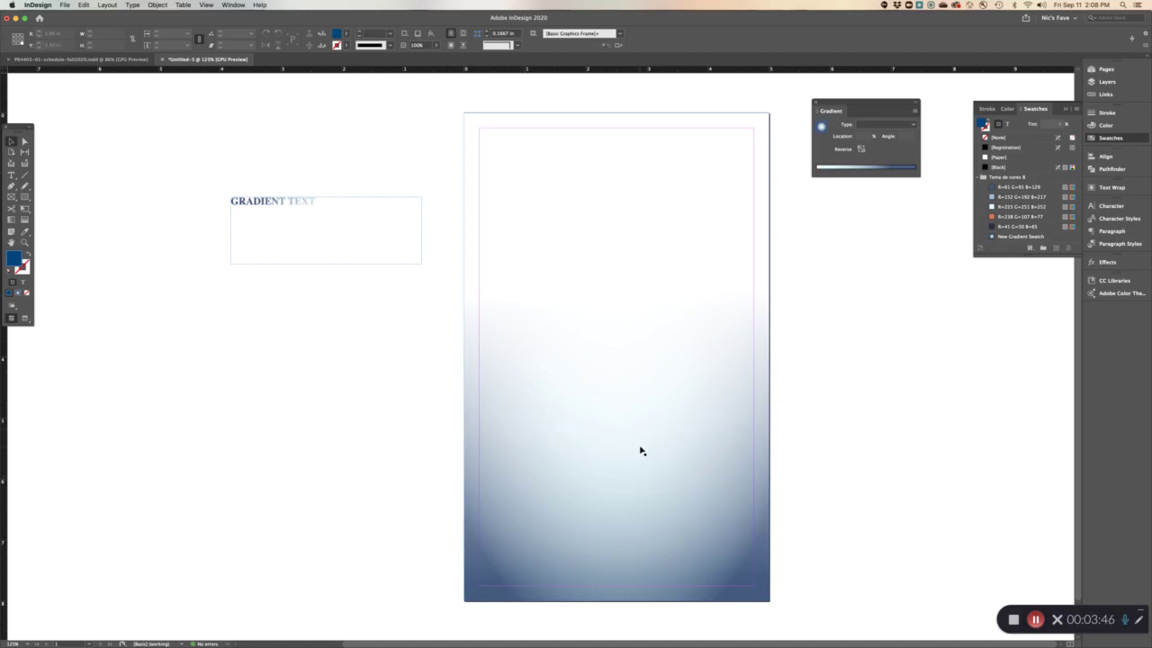
Place the five-person group photo along the bottom of the page
click(1035, 620)
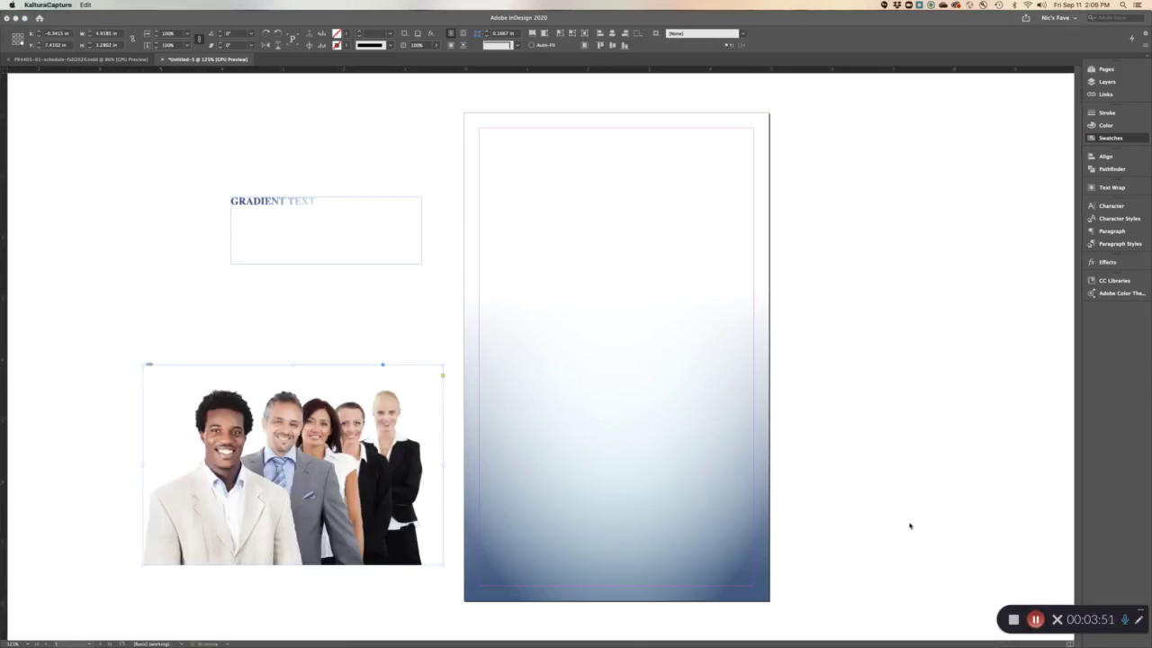
click(309, 481)
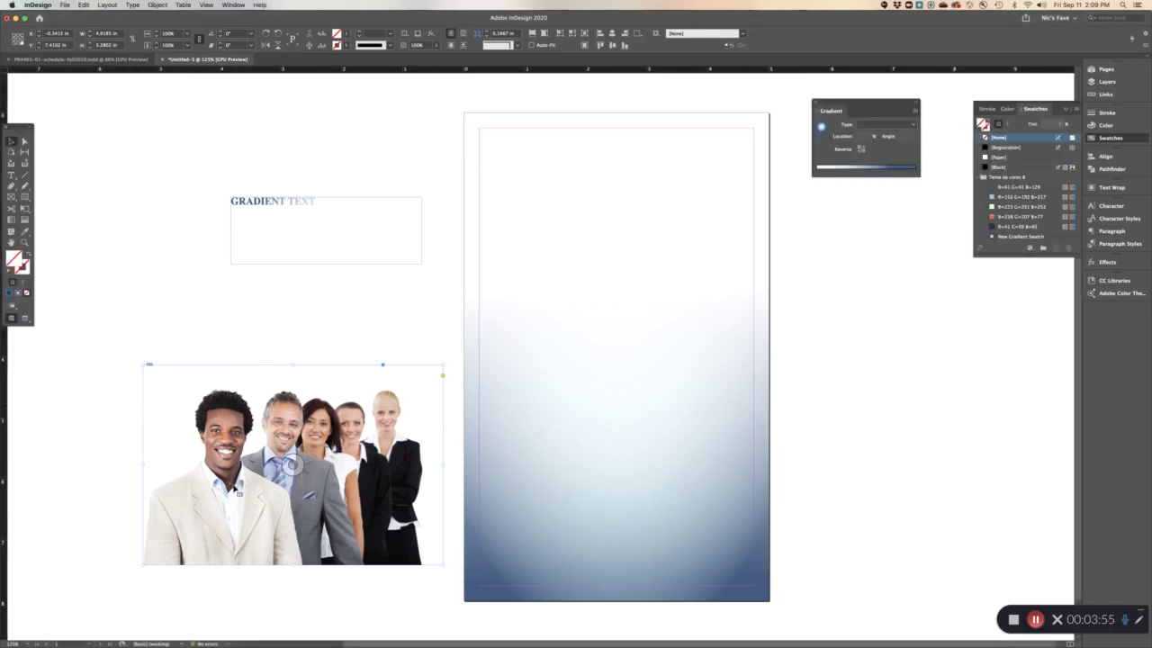
drag(204, 485, 523, 514)
click(820, 489)
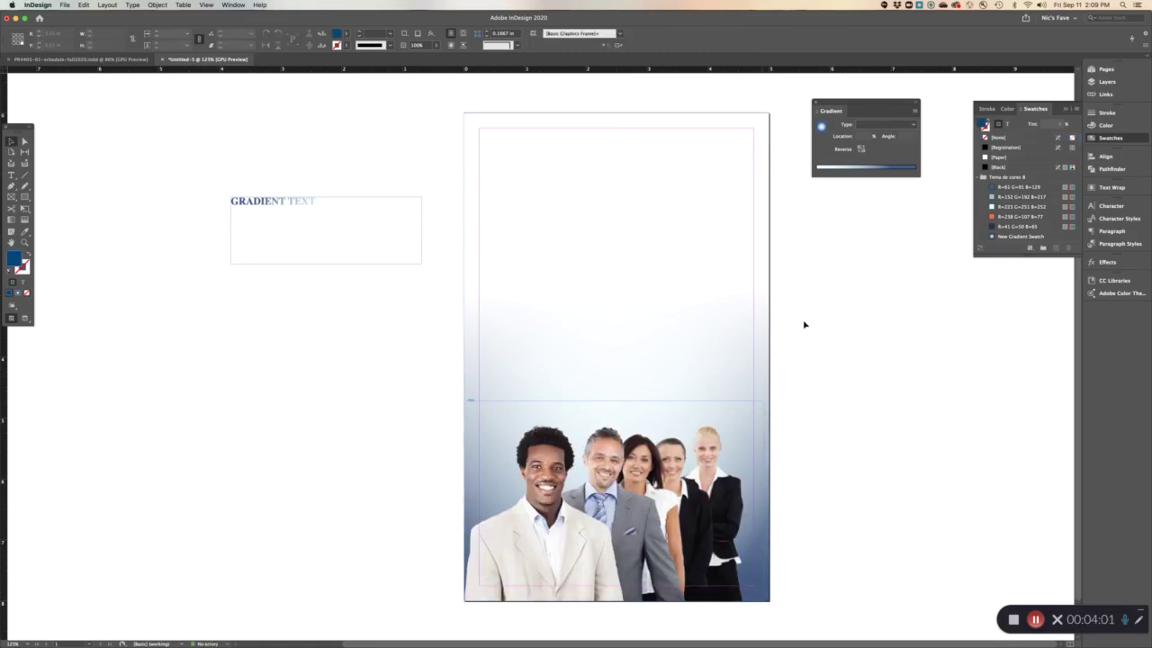
Lower the gradient frame's opacity to 81% and view the page in Preview mode
click(748, 326)
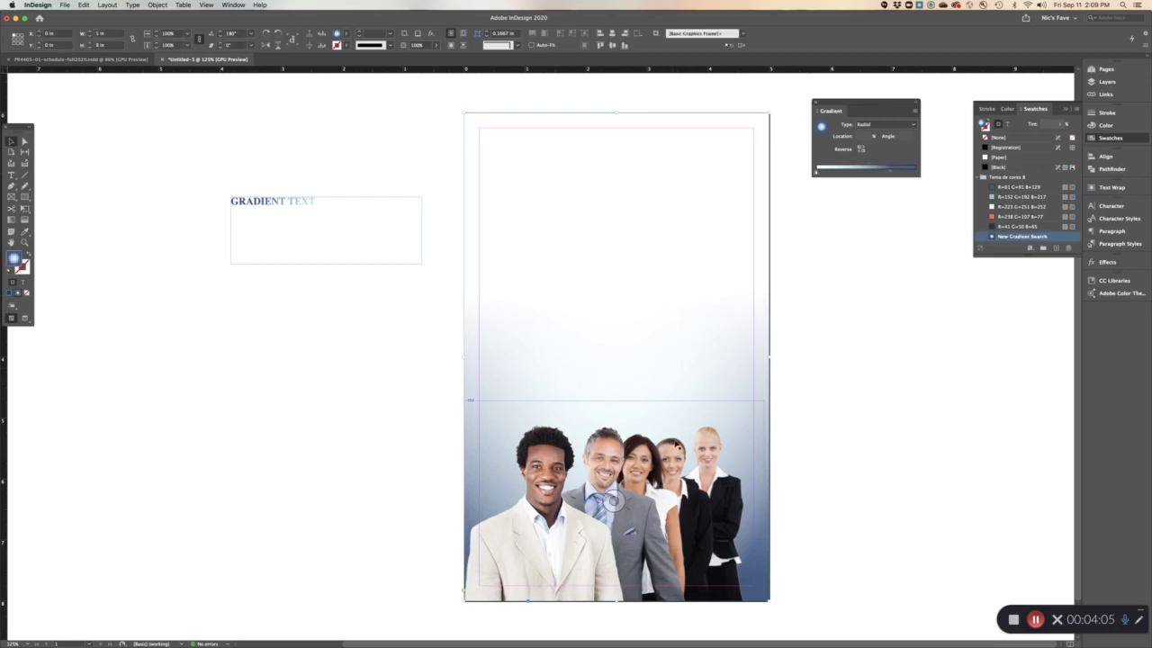
click(437, 45)
drag(437, 58, 412, 58)
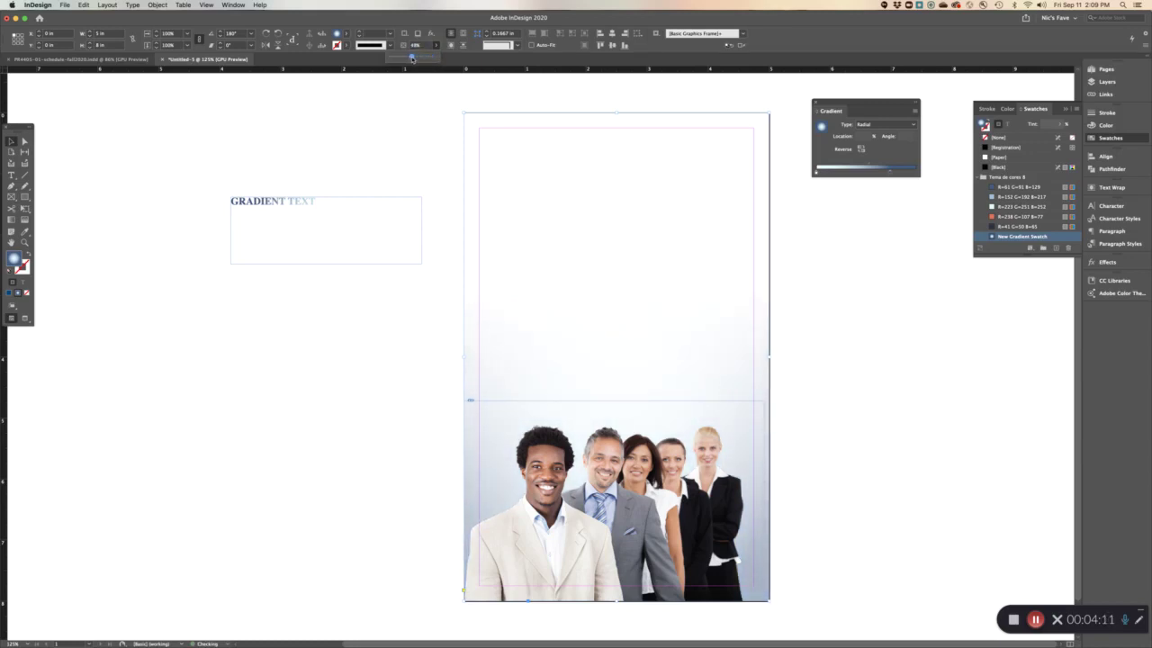
click(840, 261)
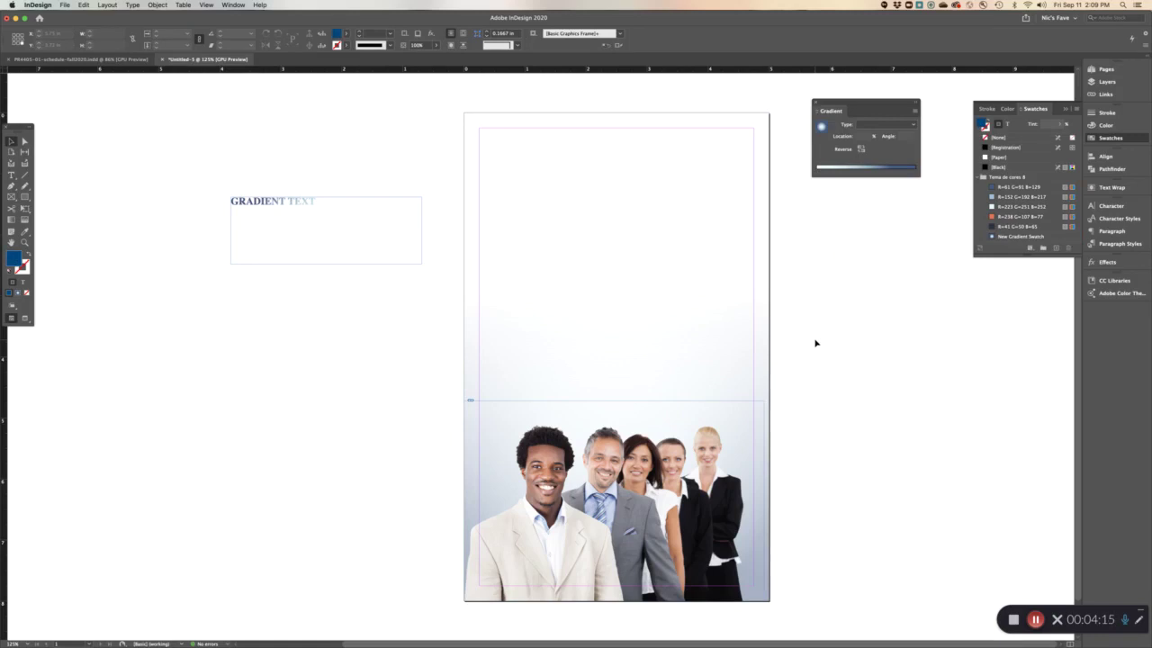
key(w)
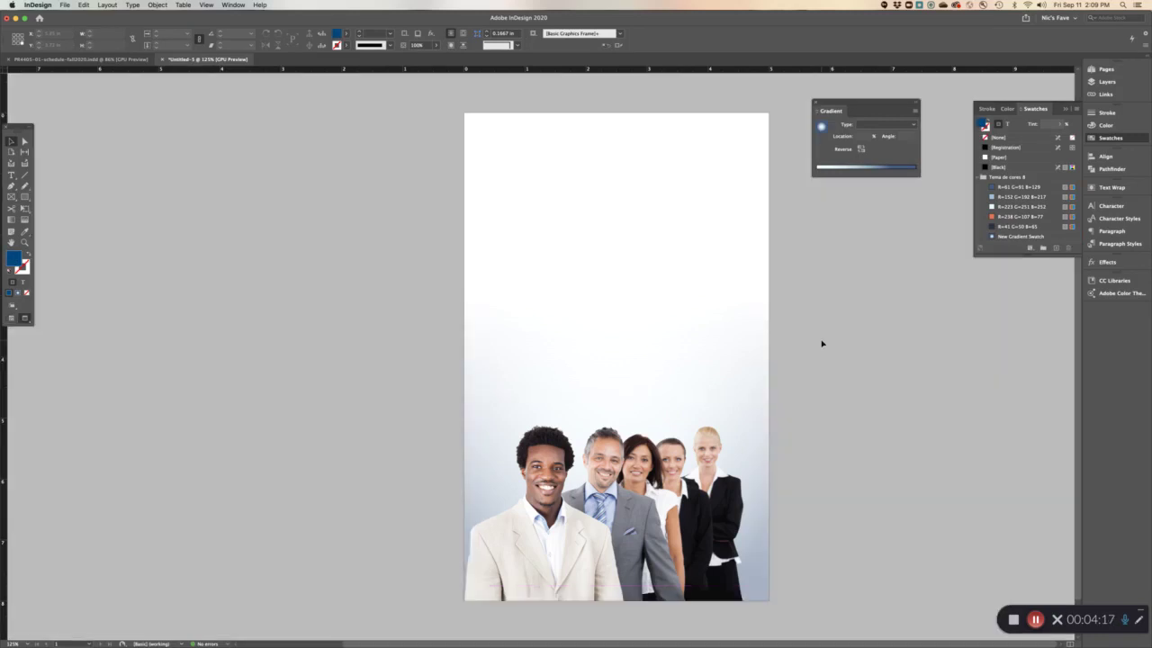